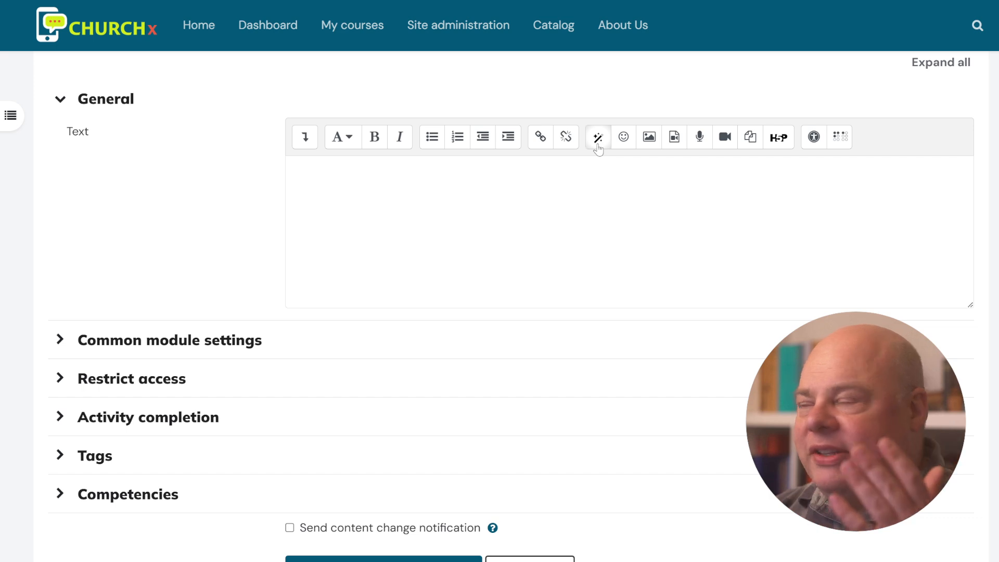
- Enter the AI Magic prompt 'Write some learning goals for a course about rabbits.'
{"action": "left_click", "coordinate": [598, 138]}
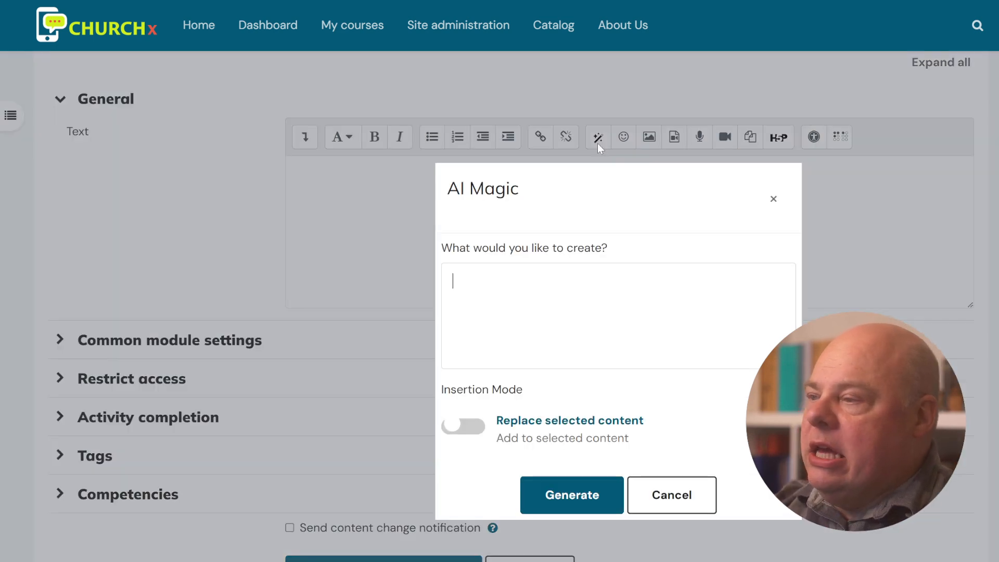
{"action": "type", "text": "Write some learning "}
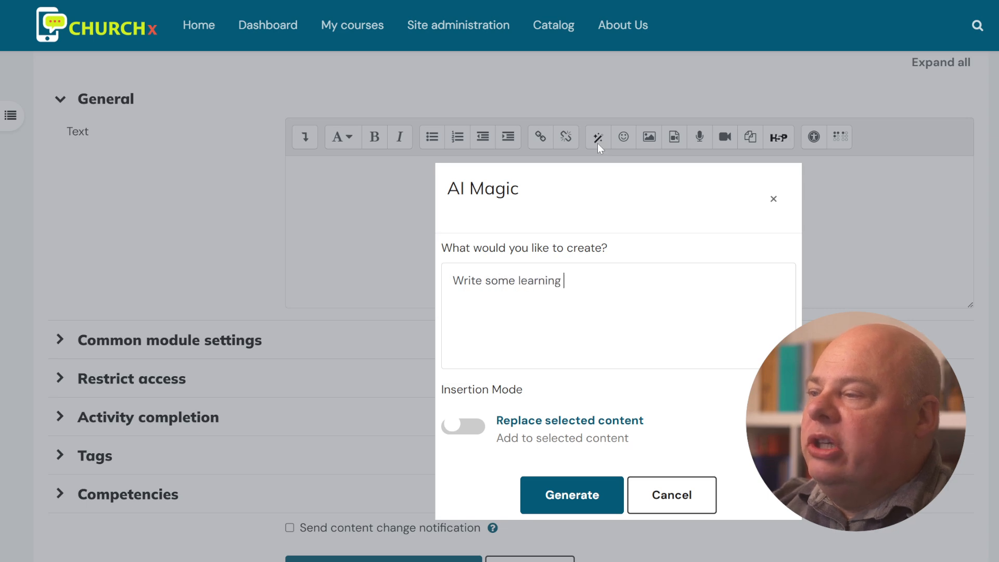
{"action": "type", "text": "goals  fo ra"}
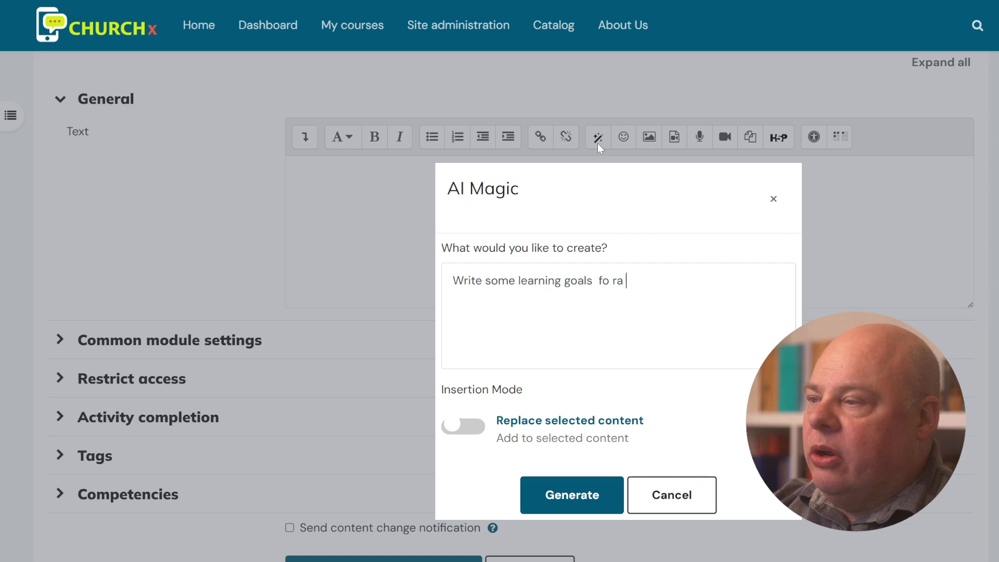
{"action": "key", "text": "BackSpace"}
{"action": "key", "text": "BackSpace"}
{"action": "key", "text": "BackSpace"}
{"action": "key", "text": "BackSpace"}
{"action": "key", "text": "BackSpace"}
{"action": "type", "text": "or a cour"}
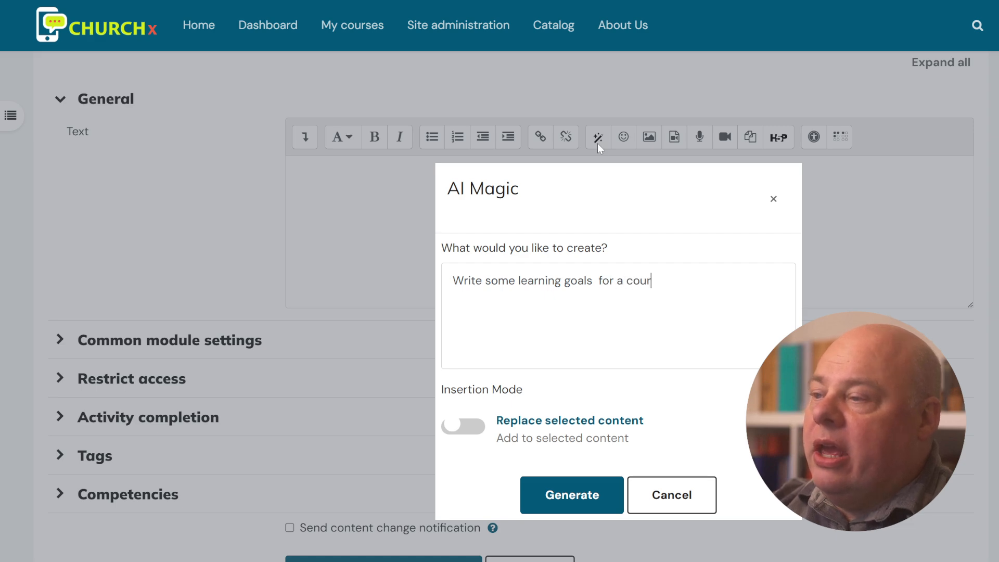
{"action": "type", "text": "se about rabbits."}
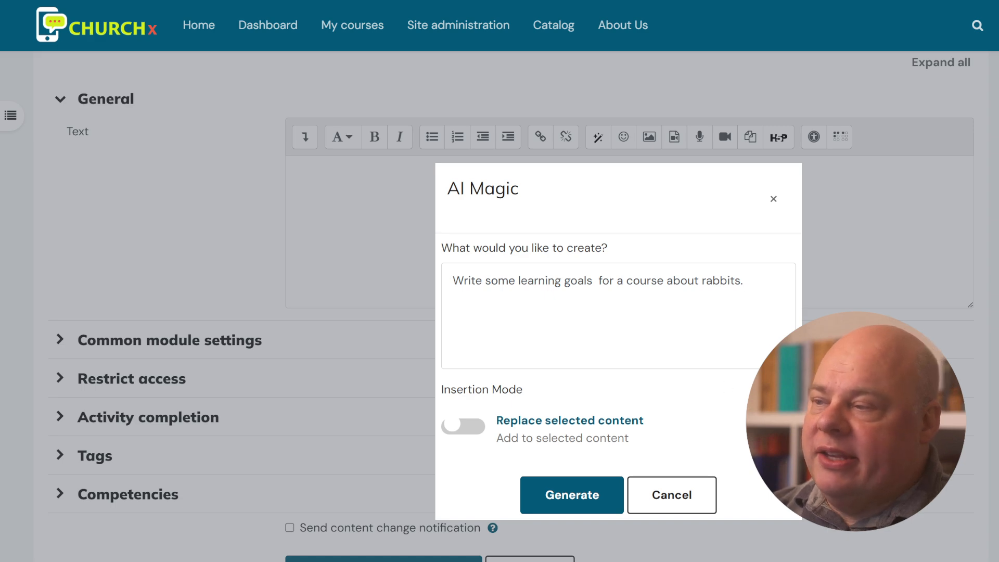
- Generate the rabbit learning goals and review the inserted text and its AI Assisted badge
{"action": "left_click", "coordinate": [595, 498]}
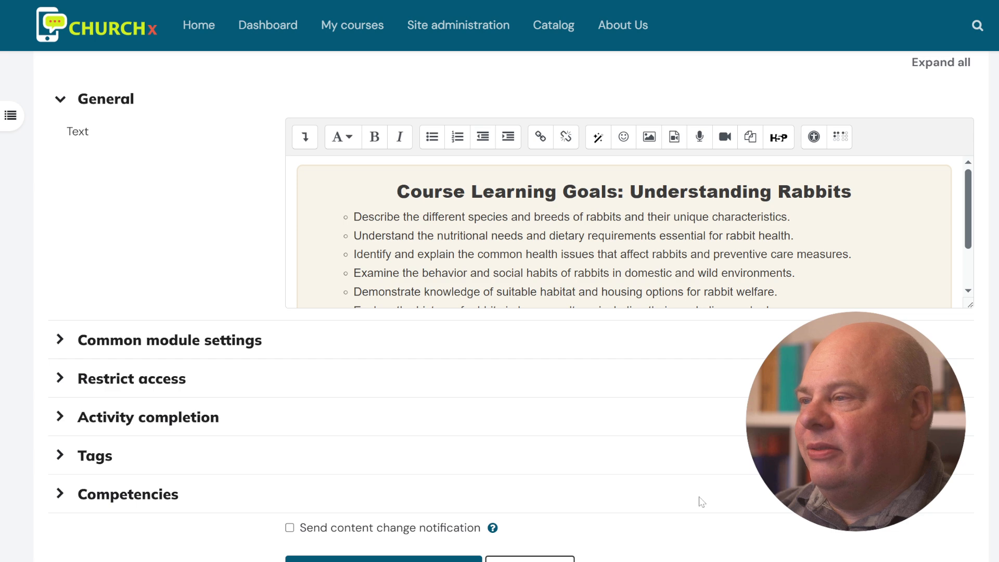
{"action": "scroll", "coordinate": [625, 232], "scroll_direction": "down", "scroll_amount": 2}
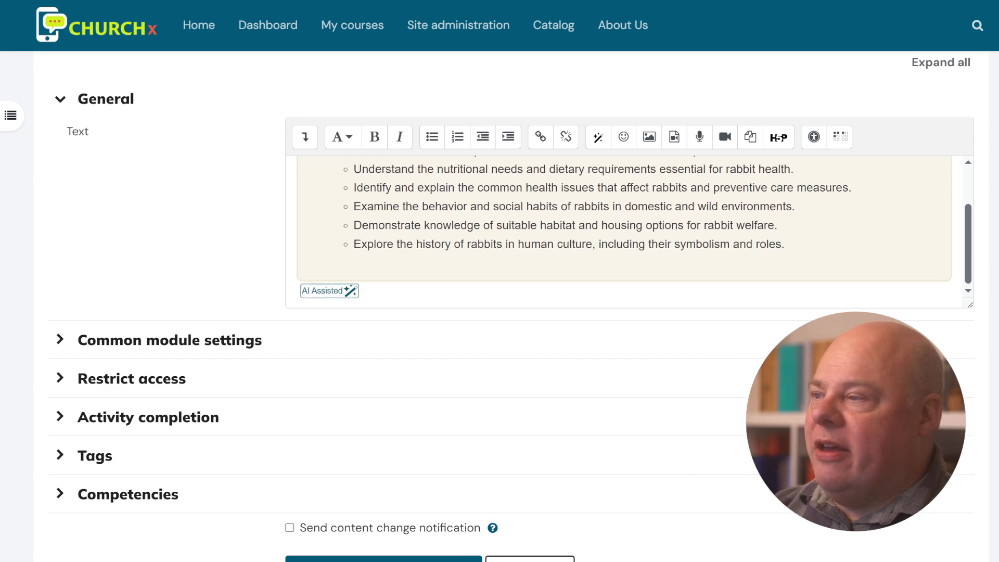
{"action": "scroll", "coordinate": [624, 232], "scroll_direction": "up", "scroll_amount": 2}
{"action": "scroll", "coordinate": [625, 232], "scroll_direction": "down", "scroll_amount": 2}
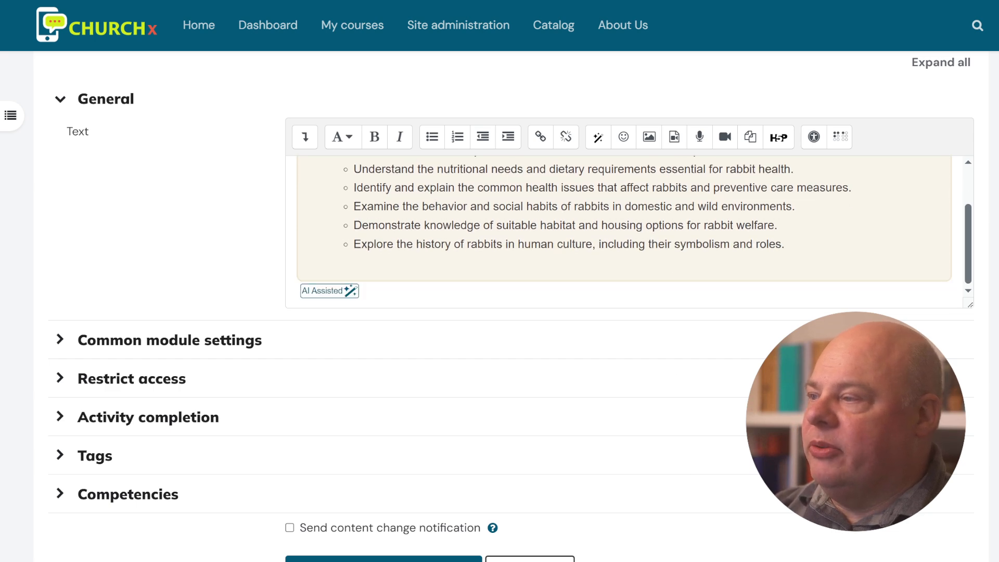
{"action": "scroll", "coordinate": [624, 232], "scroll_direction": "up", "scroll_amount": 2}
{"action": "scroll", "coordinate": [625, 232], "scroll_direction": "down", "scroll_amount": 2}
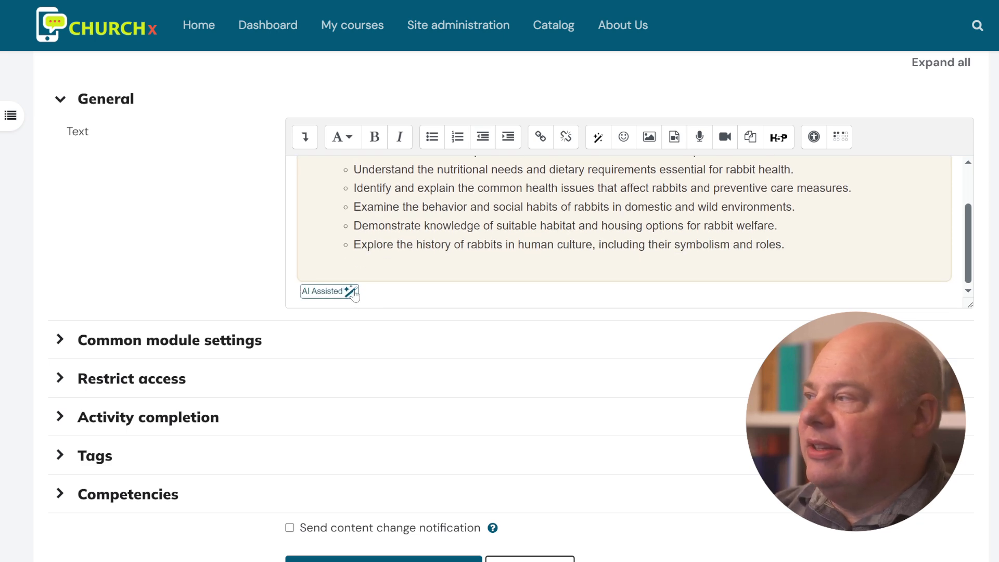
{"action": "mouse_move", "coordinate": [354, 295]}
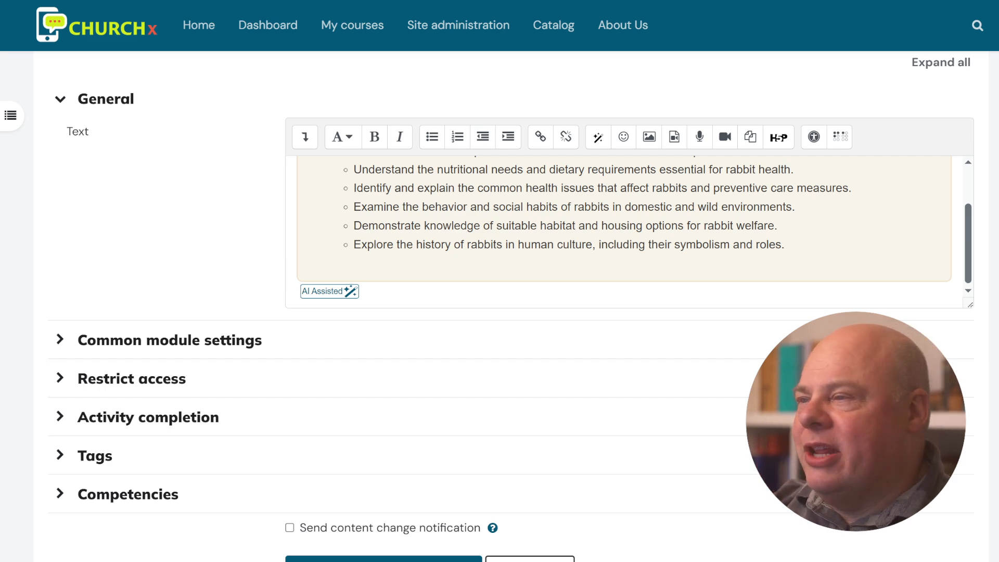
- Ask AI Magic to 'Translate this into french.' and generate the French learning goals
{"action": "left_click", "coordinate": [598, 137]}
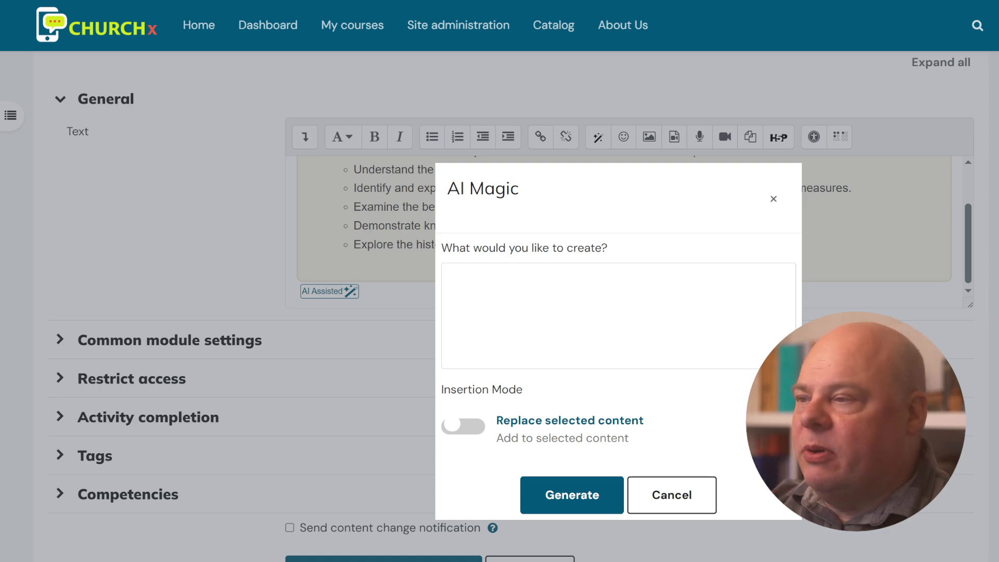
{"action": "type", "text": "Transla"}
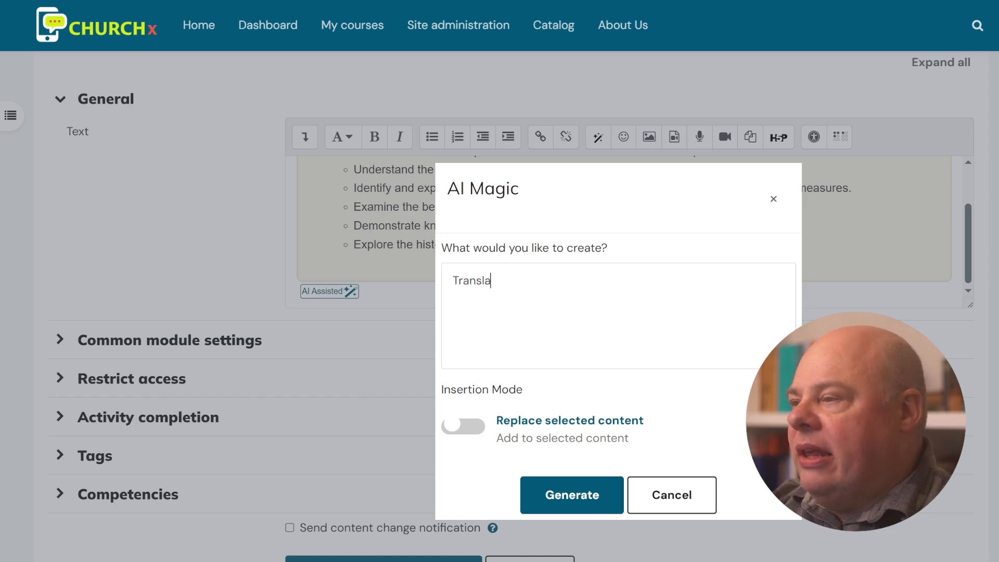
{"action": "type", "text": "te this into  french."}
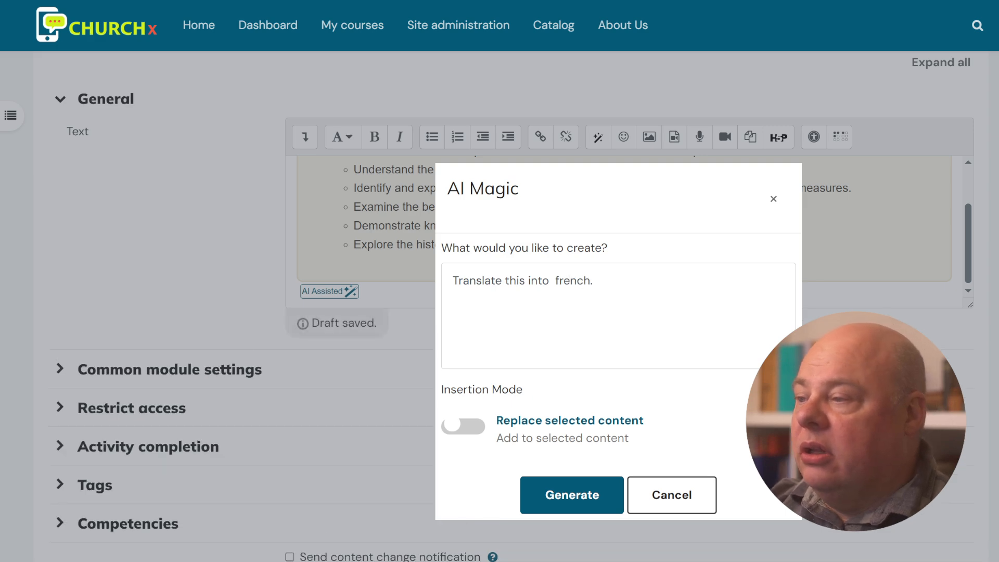
{"action": "left_click", "coordinate": [580, 496]}
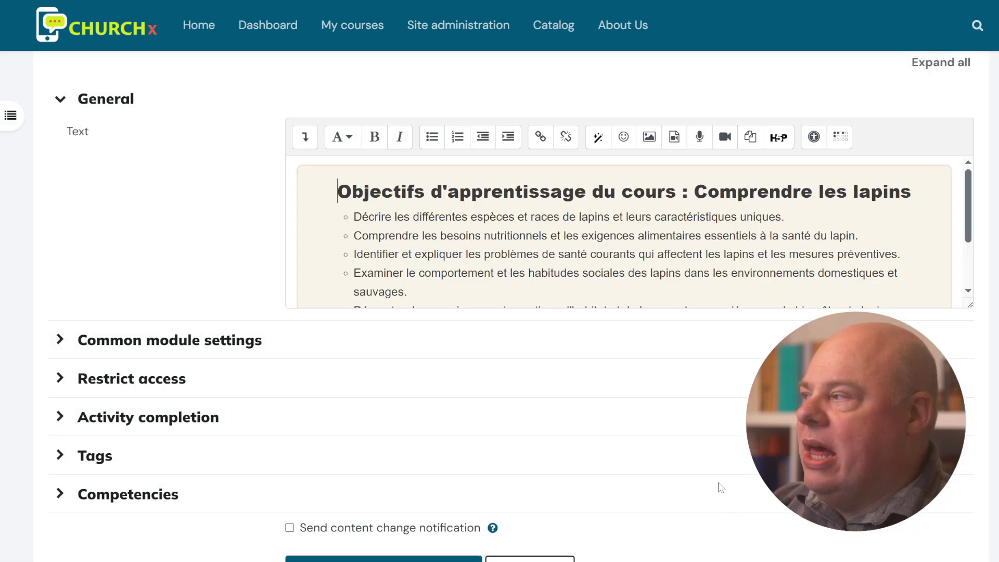
- Delete the second AI Assisted badge at the bottom of the French goals
{"action": "scroll", "coordinate": [635, 231], "scroll_direction": "down", "scroll_amount": 3}
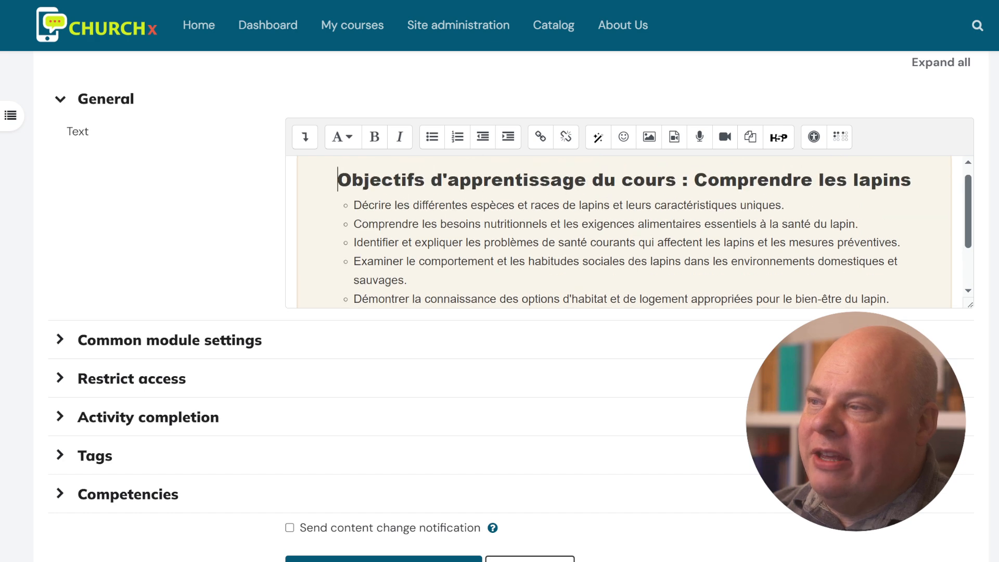
{"action": "scroll", "coordinate": [635, 231], "scroll_direction": "down", "scroll_amount": 3}
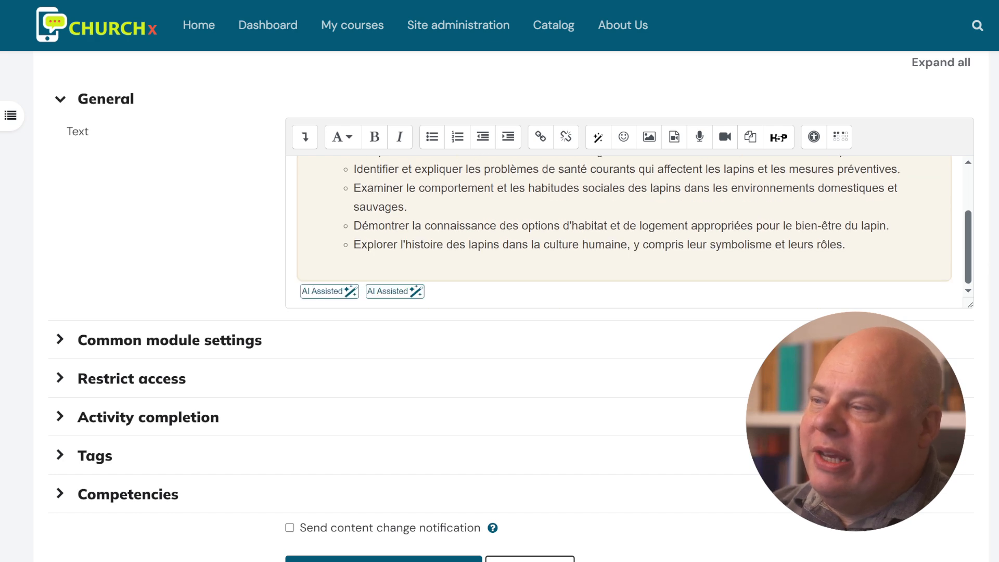
{"action": "key", "text": "BackSpace"}
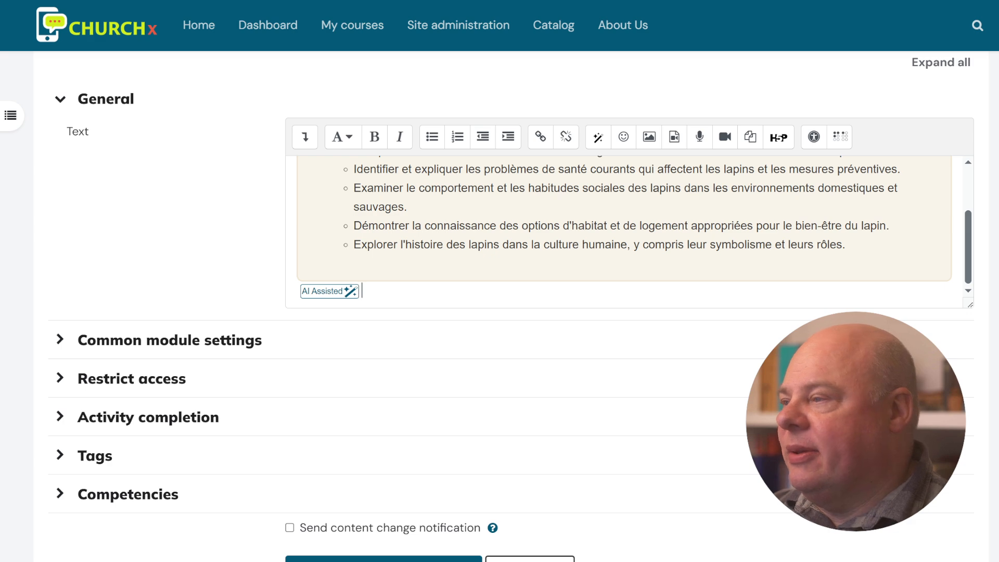
{"action": "scroll", "coordinate": [630, 231], "scroll_direction": "up", "scroll_amount": 1}
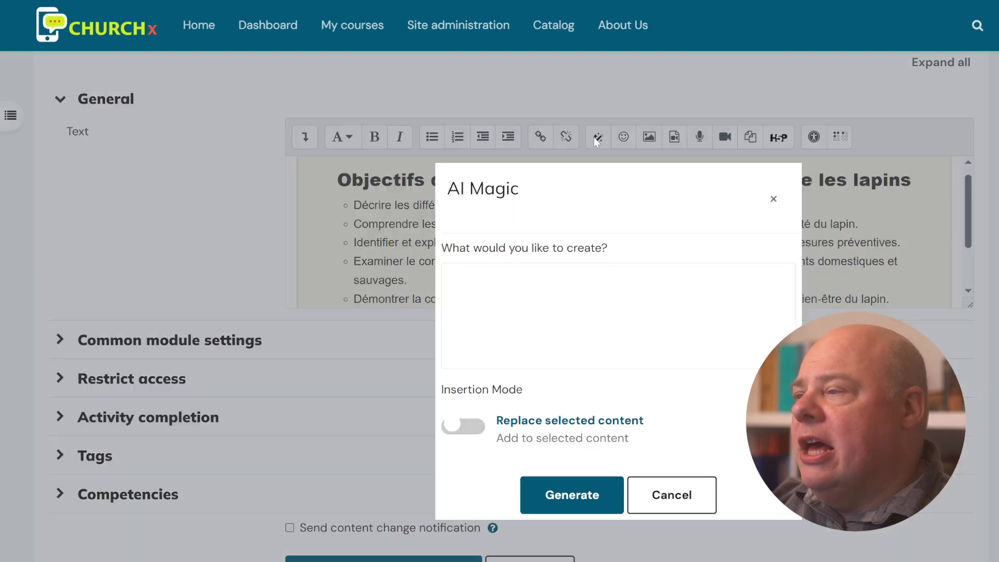
- Have AI Magic translate the goals back into English and add a section on how kids learn about rabbits
{"action": "left_click", "coordinate": [598, 137]}
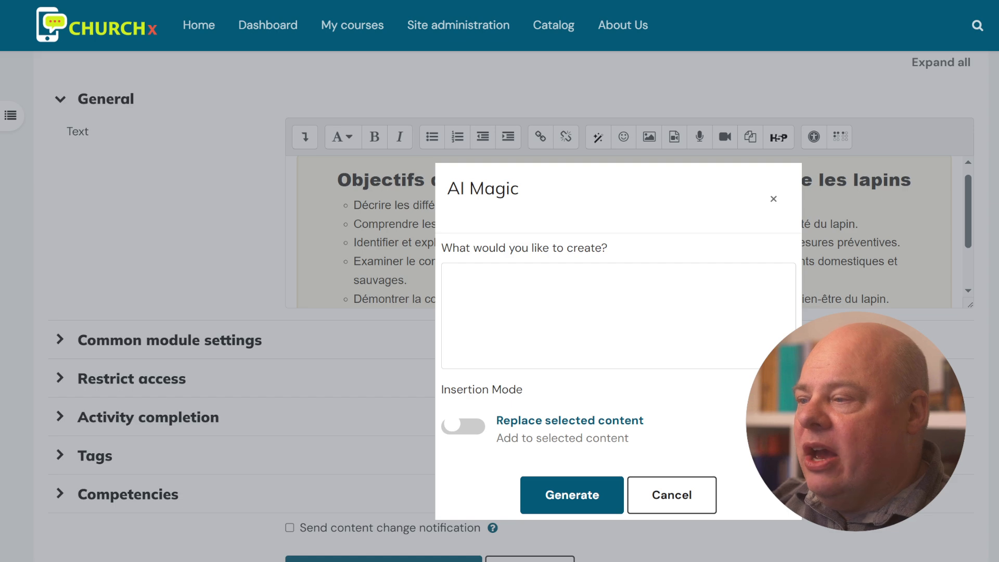
{"action": "type", "text": "HCrea"}
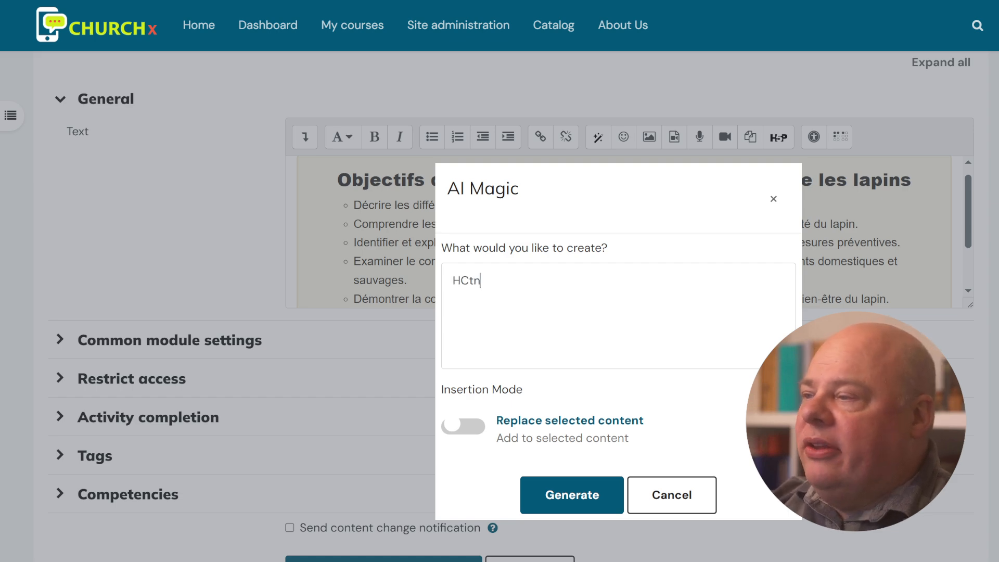
{"action": "key", "text": "BackSpace"}
{"action": "key", "text": "BackSpace"}
{"action": "key", "text": "BackSpace"}
{"action": "key", "text": "BackSpace"}
{"action": "key", "text": "BackSpace"}
{"action": "type", "text": "Tran"}
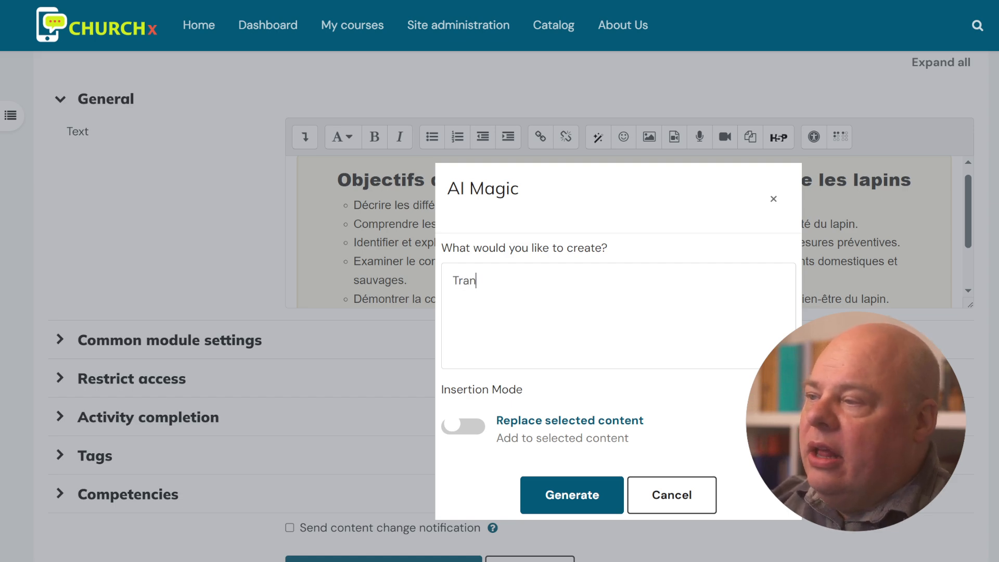
{"action": "type", "text": "slate back into en"}
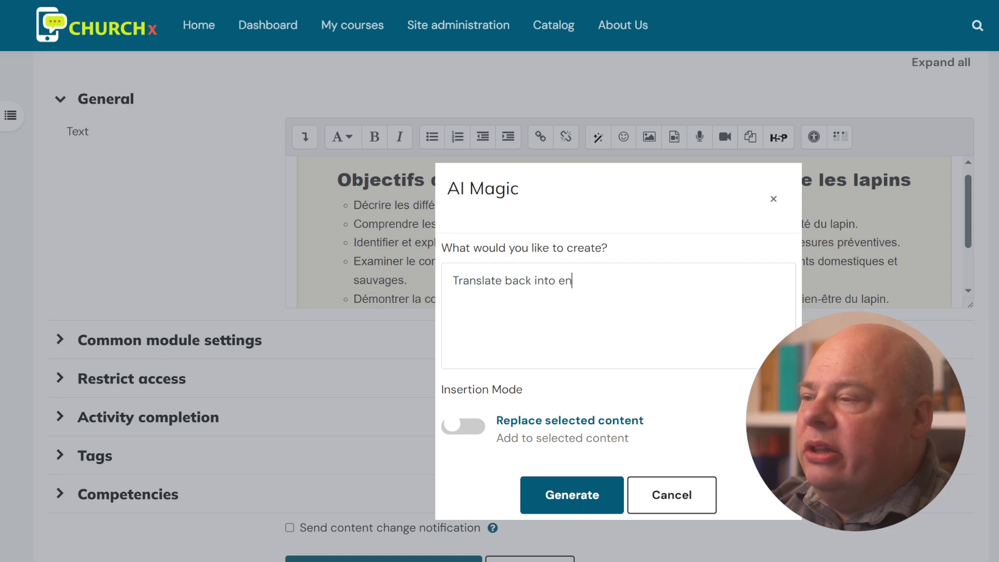
{"action": "type", "text": "glish, and ad da"}
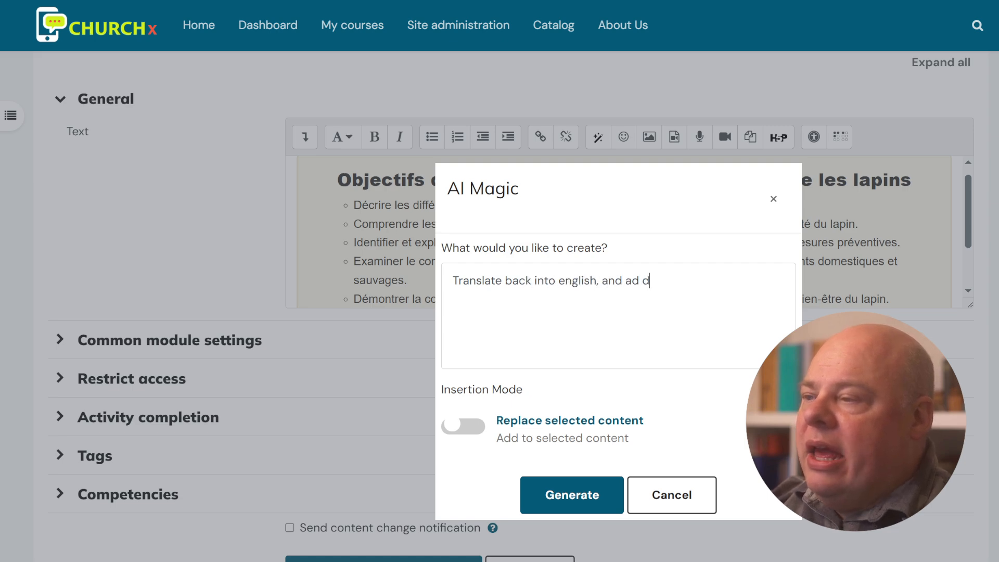
{"action": "key", "text": "BackSpace"}
{"action": "key", "text": "BackSpace"}
{"action": "key", "text": "BackSpace"}
{"action": "type", "text": "d a sec"}
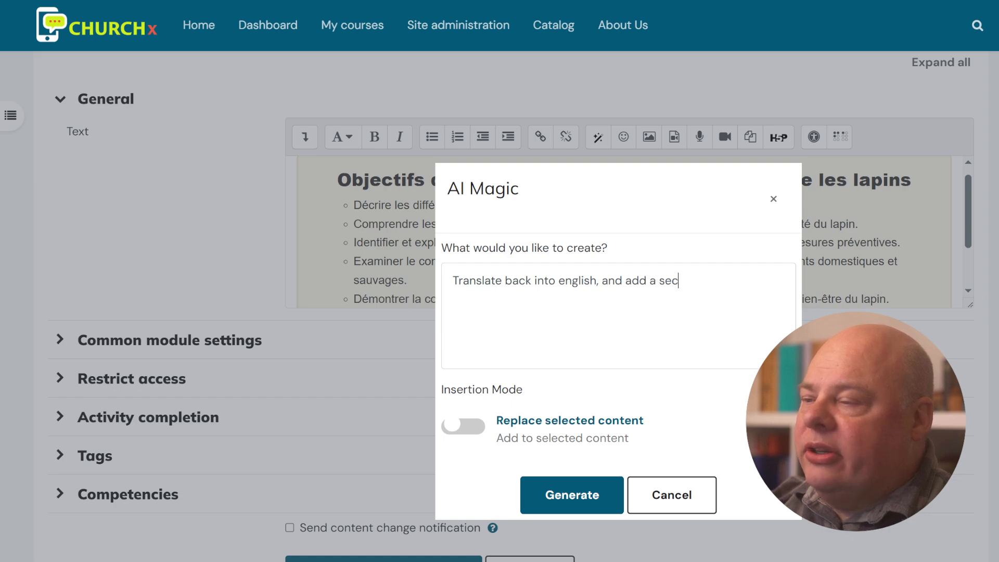
{"action": "type", "text": "tion for how "}
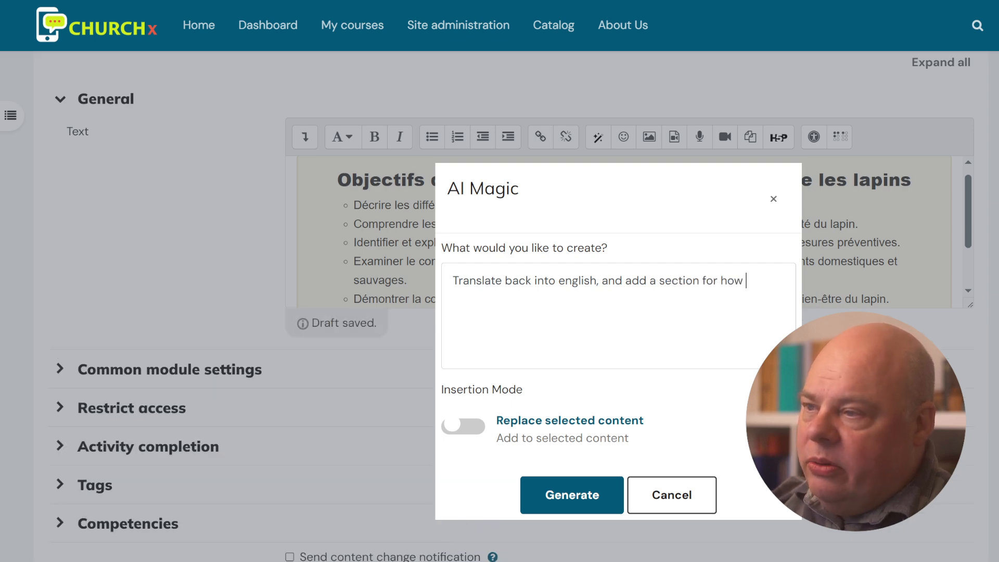
{"action": "type", "text": "kids can learn about rabbits."}
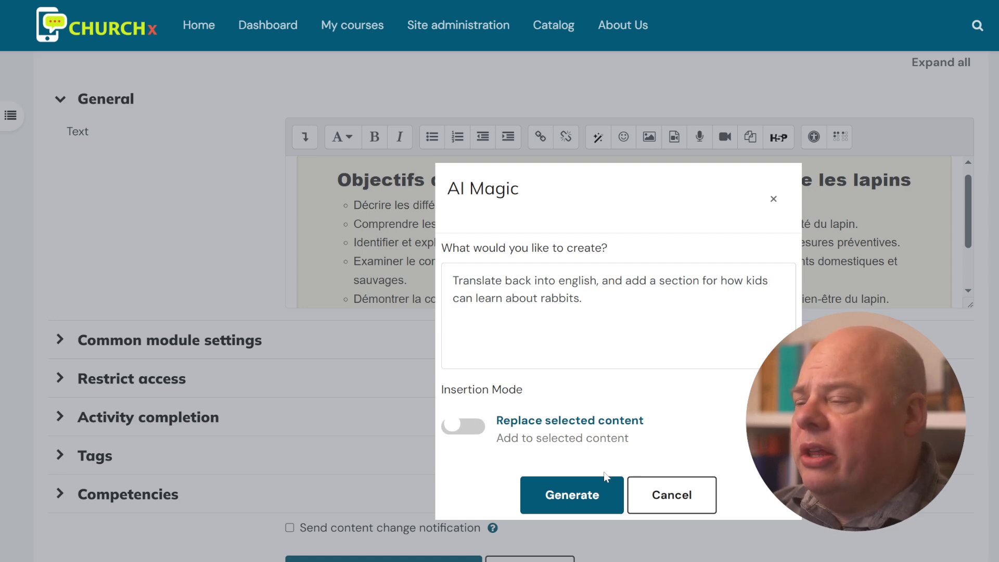
{"action": "left_click", "coordinate": [587, 494]}
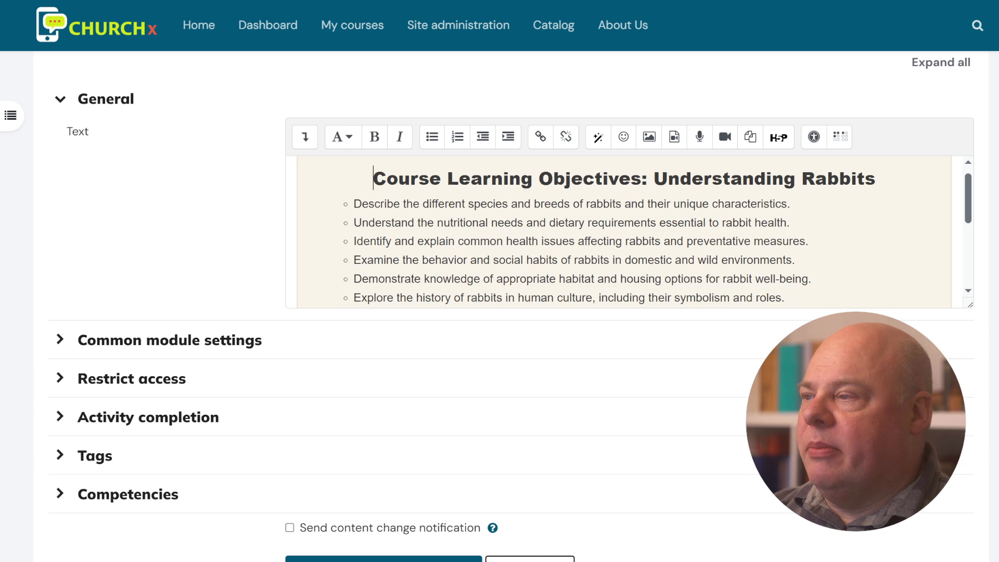
- Scroll through the English objectives and the new 'How Kids Can Learn About Rabbits' section
{"action": "scroll", "coordinate": [629, 278], "scroll_direction": "down", "scroll_amount": 10}
{"action": "scroll", "coordinate": [625, 232], "scroll_direction": "up", "scroll_amount": 3}
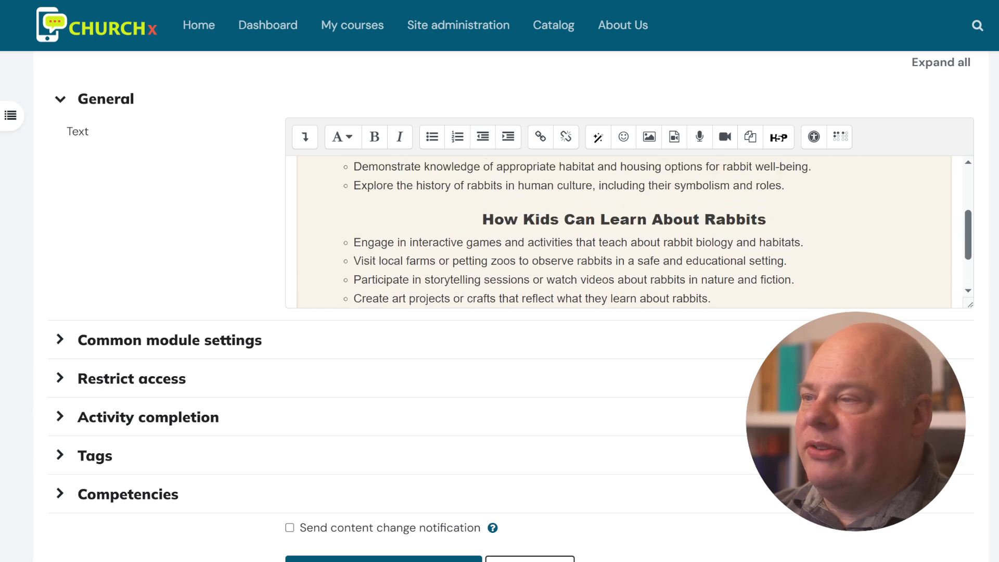
{"action": "scroll", "coordinate": [625, 231], "scroll_direction": "down", "scroll_amount": 3}
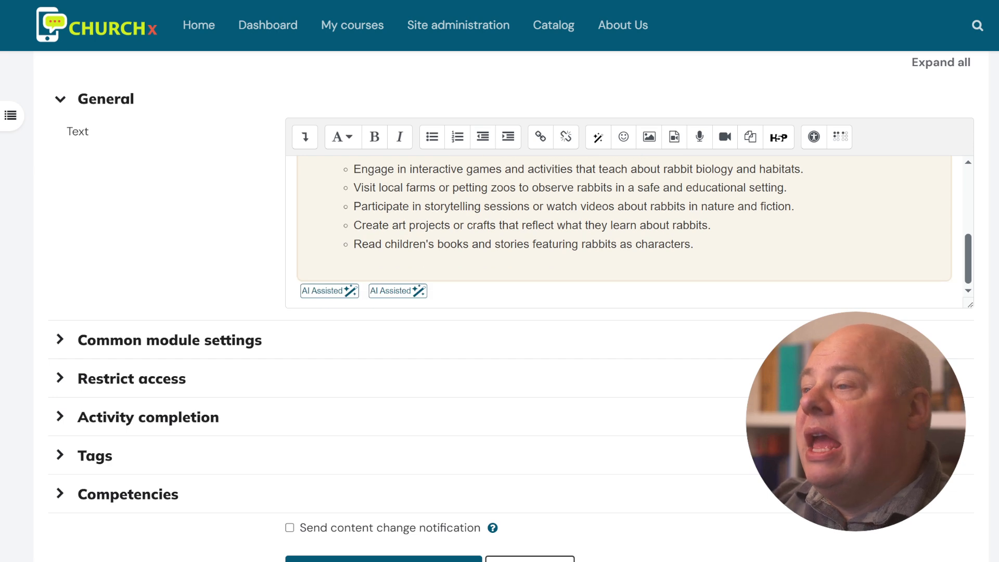
{"action": "scroll", "coordinate": [625, 232], "scroll_direction": "up", "scroll_amount": 10}
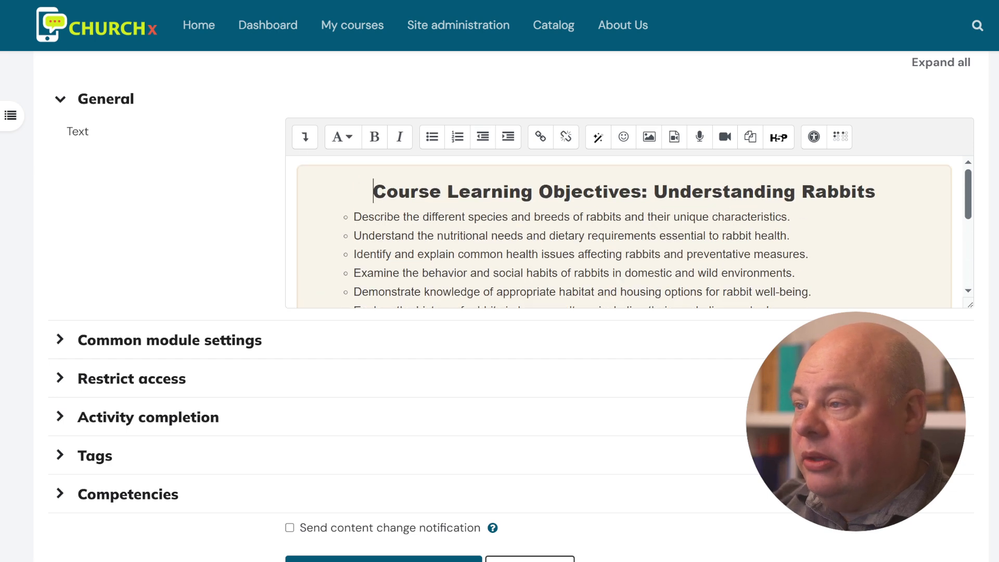
{"action": "scroll", "coordinate": [625, 231], "scroll_direction": "down", "scroll_amount": 5}
{"action": "scroll", "coordinate": [625, 232], "scroll_direction": "up", "scroll_amount": 5}
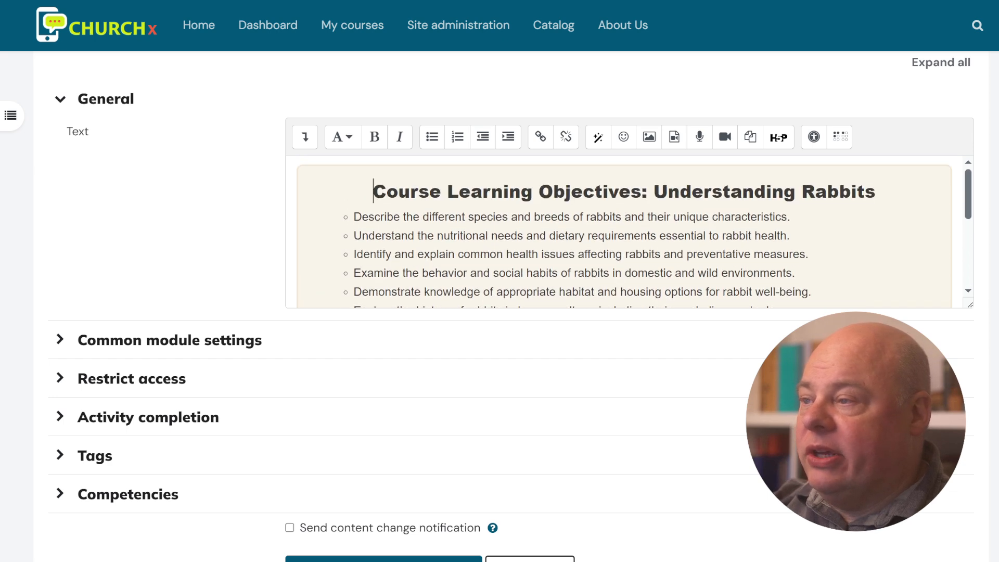
{"action": "scroll", "coordinate": [419, 222], "scroll_direction": "up", "scroll_amount": 2}
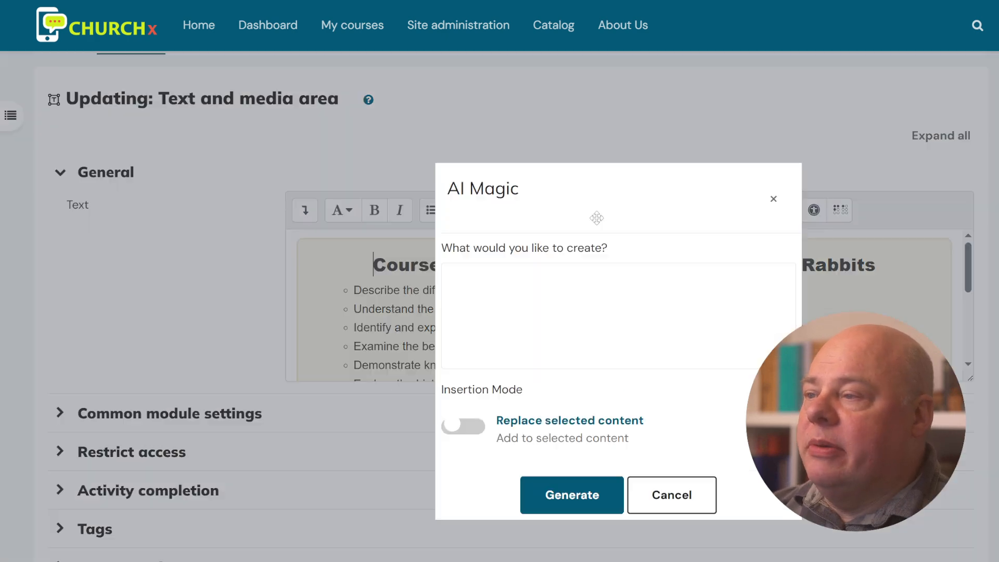
- Ask AI Magic to 'Make this more visually appealing' and generate the restyled objectives
{"action": "left_click", "coordinate": [598, 211]}
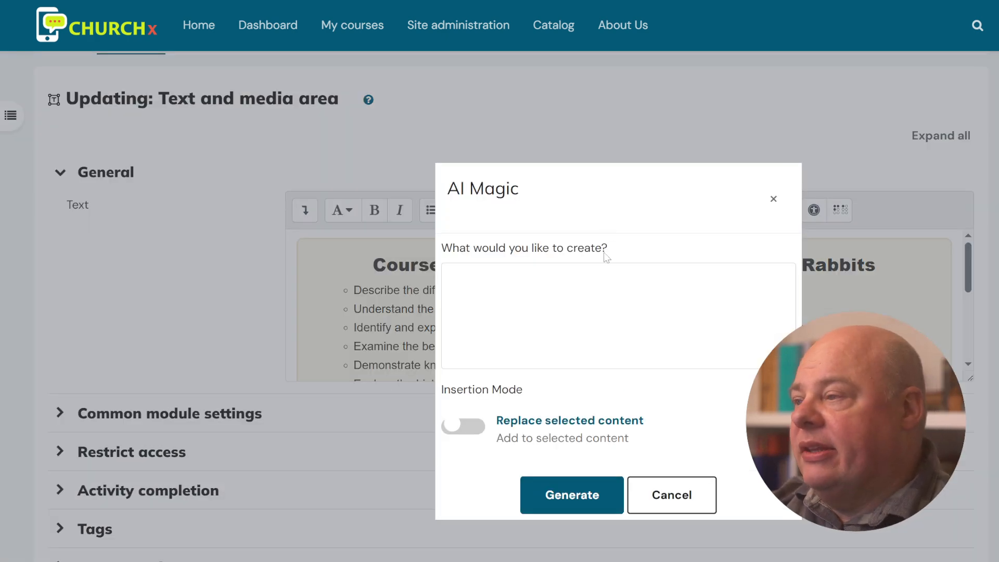
{"action": "type", "text": "M"}
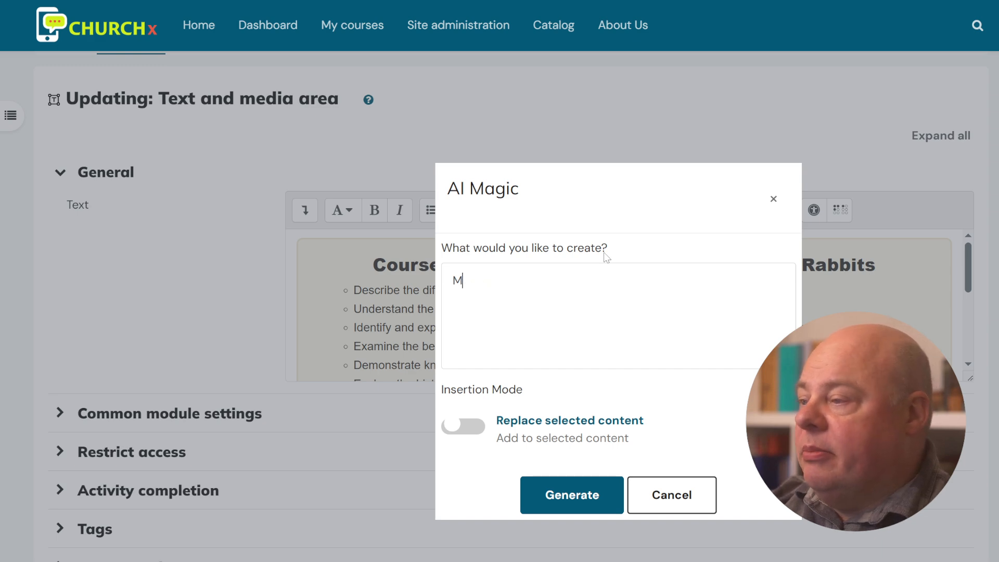
{"action": "type", "text": "kae this more "}
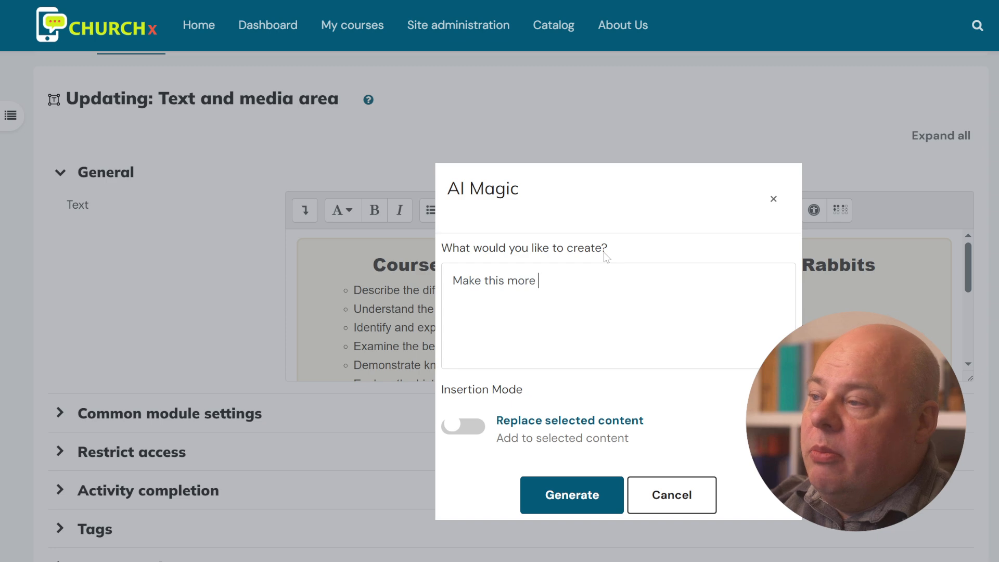
{"action": "type", "text": "visually appealing."}
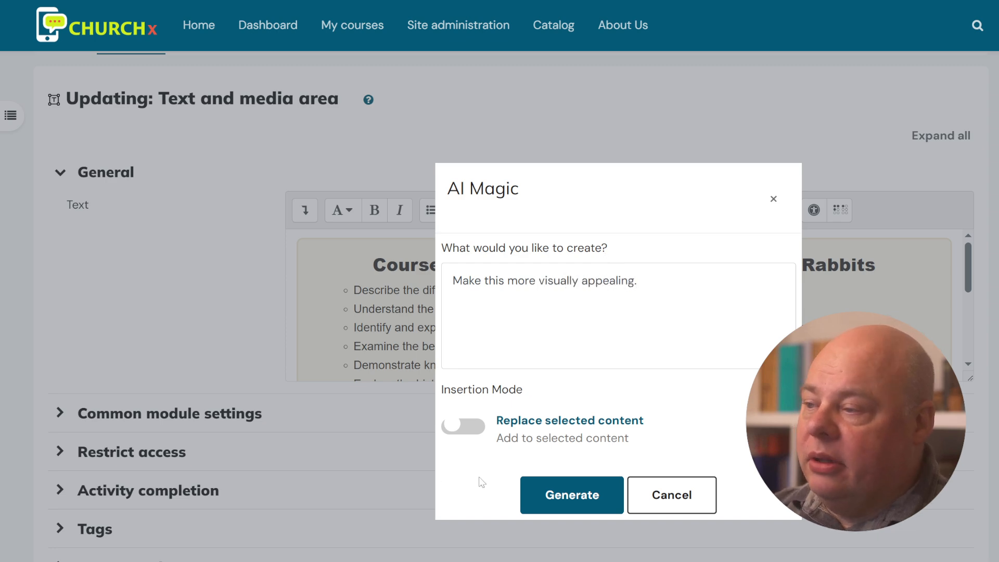
{"action": "left_click", "coordinate": [576, 495]}
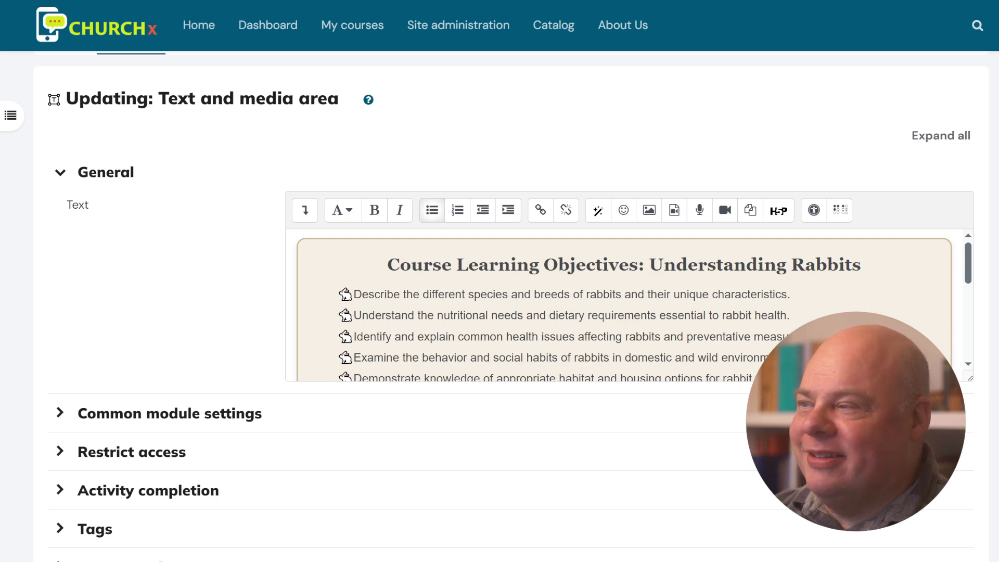
{"action": "scroll", "coordinate": [625, 305], "scroll_direction": "down", "scroll_amount": 10}
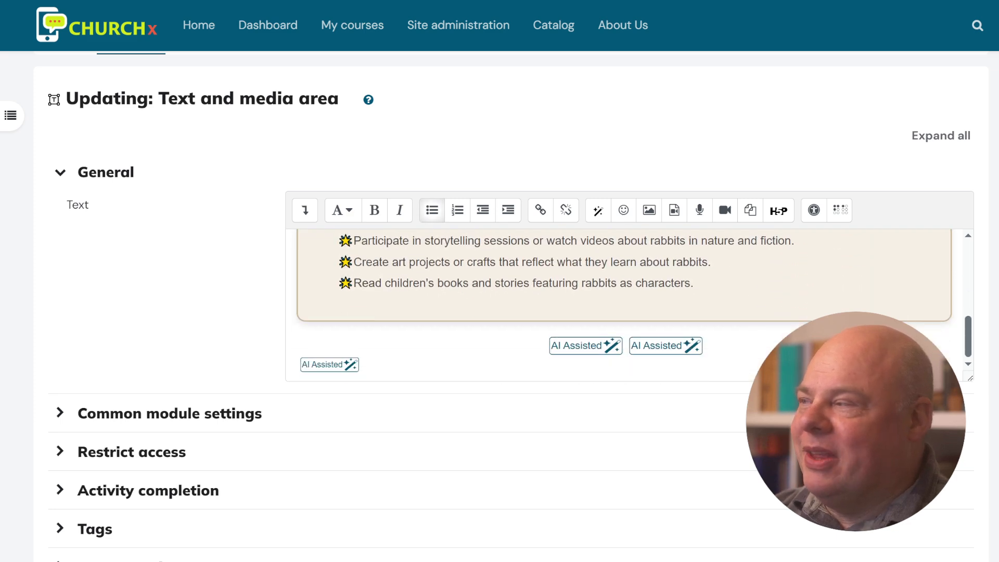
{"action": "scroll", "coordinate": [625, 304], "scroll_direction": "up", "scroll_amount": 3}
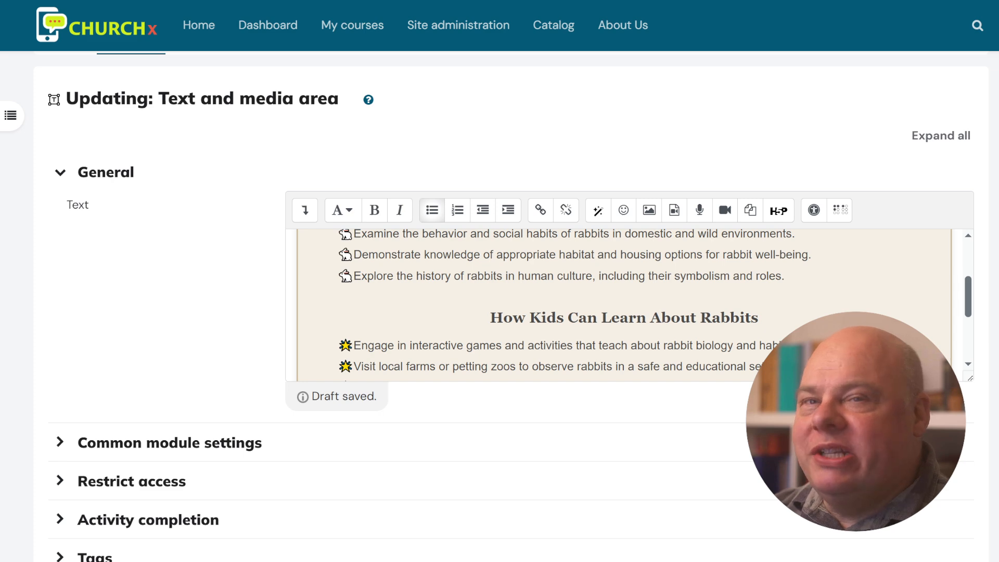